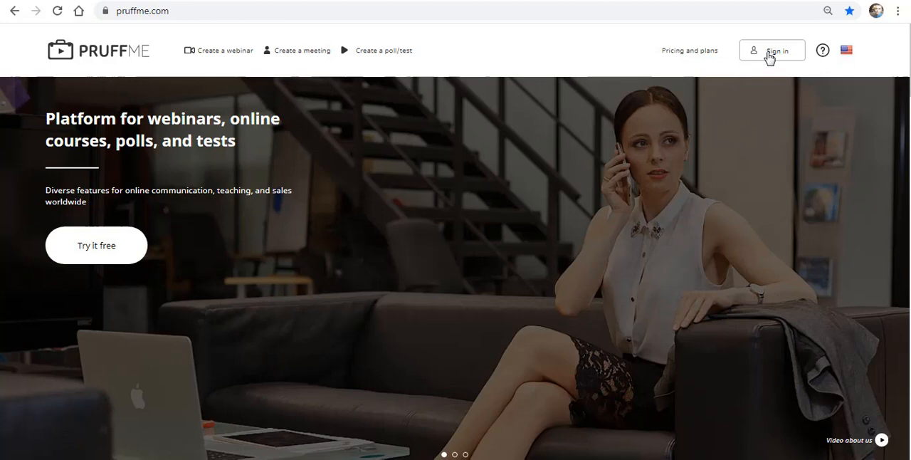
# Step: Look at the account sign-up options, return to the sign-in form and sign in with the saved credentials
pyautogui.click(769, 57)
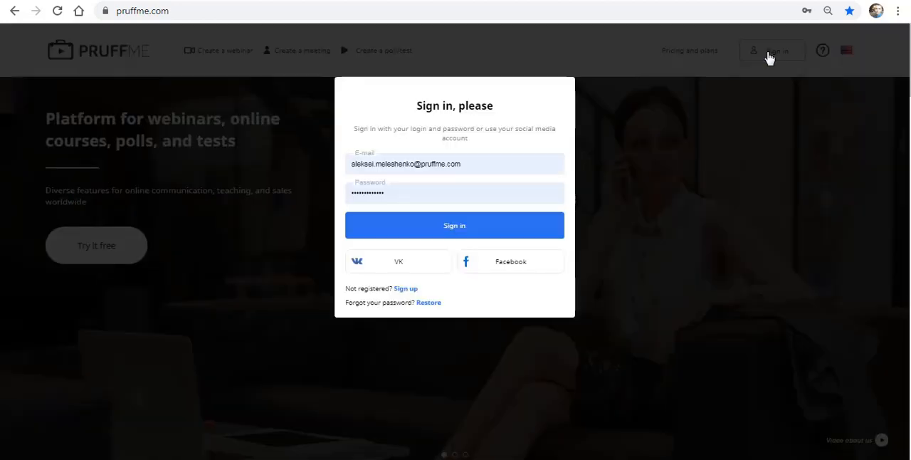
pyautogui.click(407, 289)
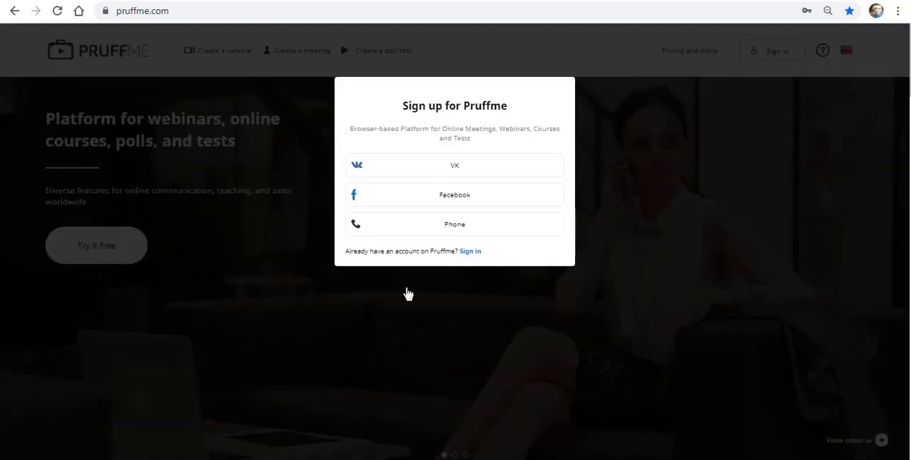
pyautogui.click(486, 285)
pyautogui.click(772, 57)
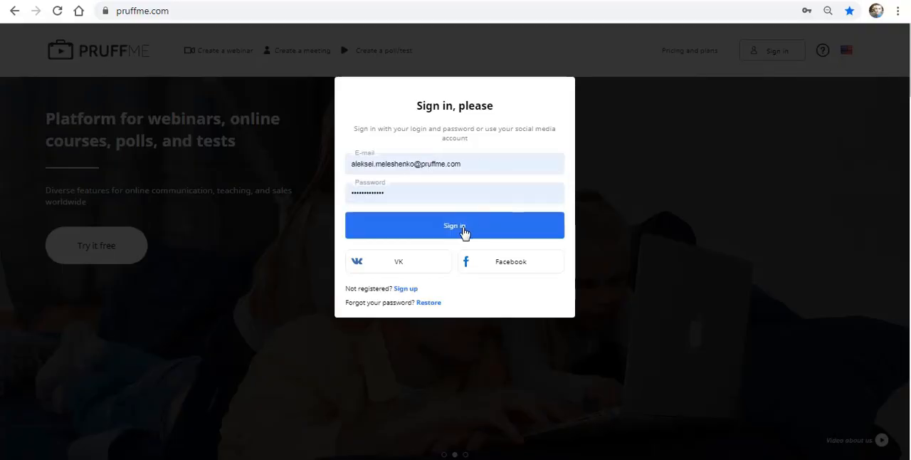
pyautogui.click(449, 230)
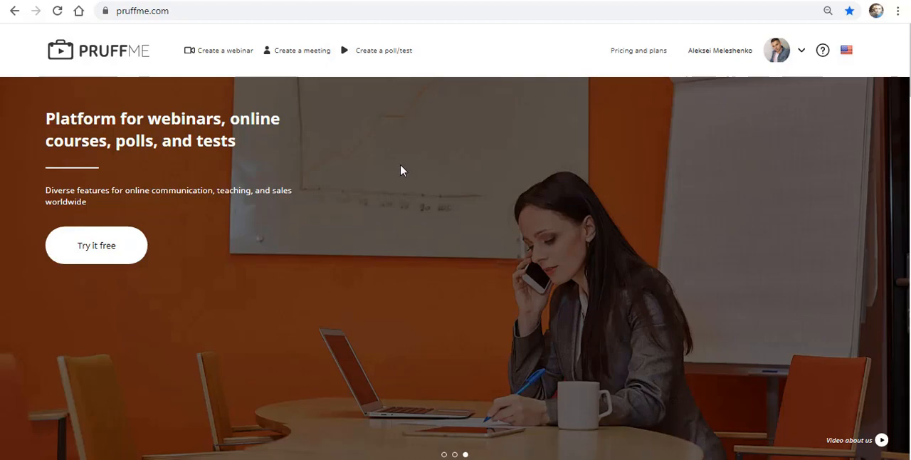
# Step: Create a new webinar titled Pruffme and give it a single date entry, removing the extra one
pyautogui.click(232, 58)
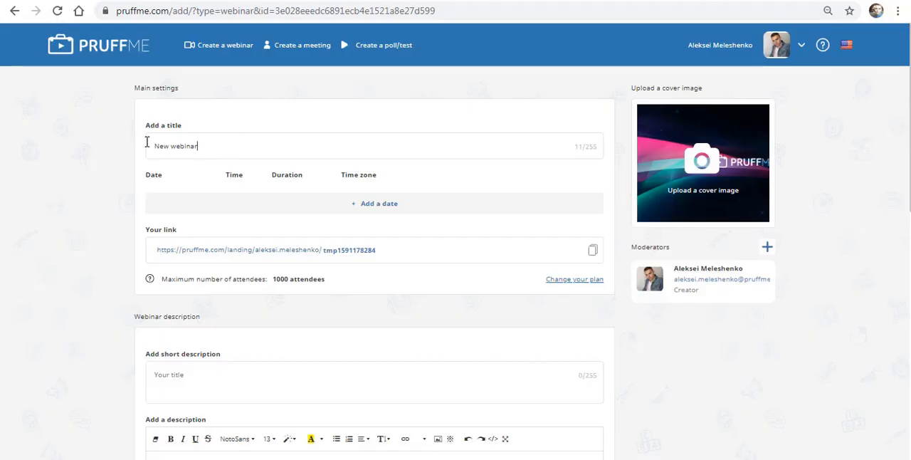
pyautogui.write('Pruffme')
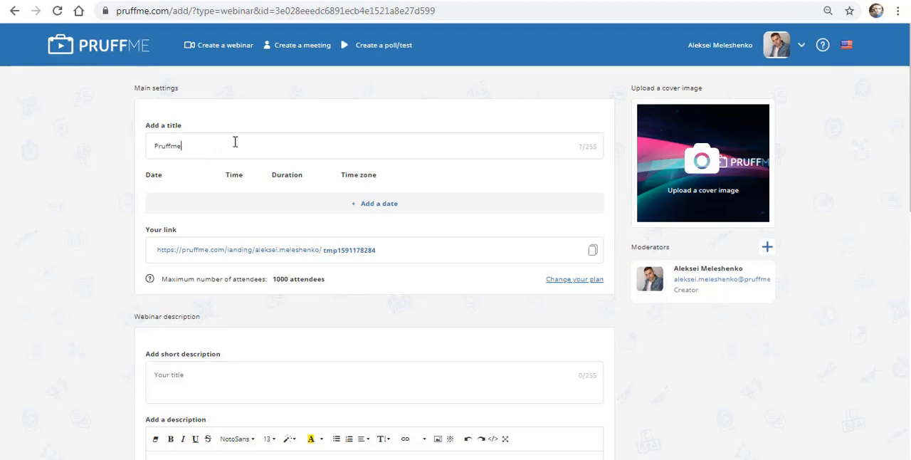
pyautogui.click(393, 206)
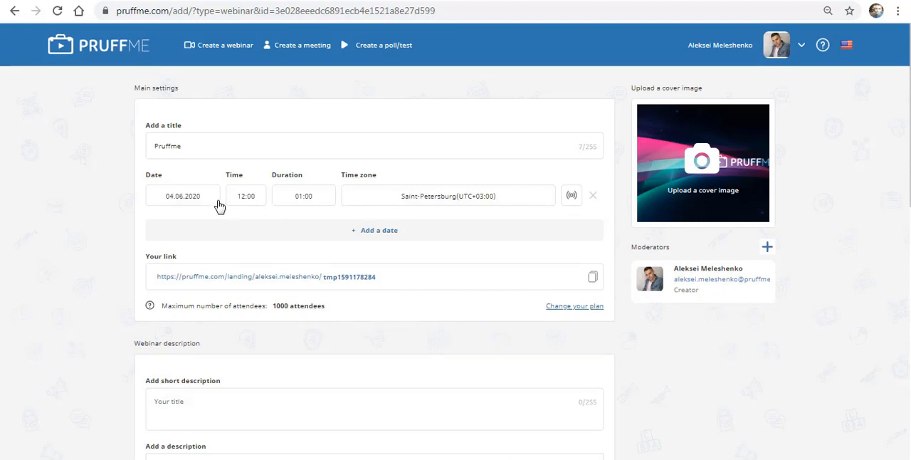
pyautogui.click(342, 234)
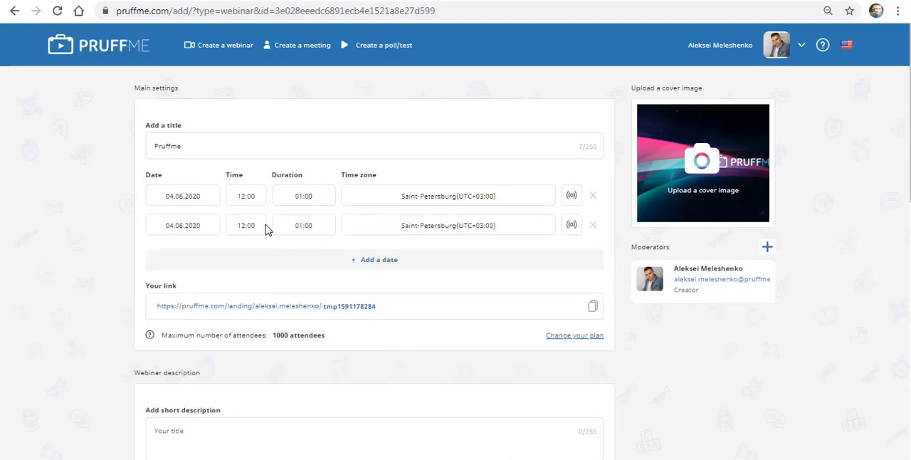
pyautogui.click(593, 225)
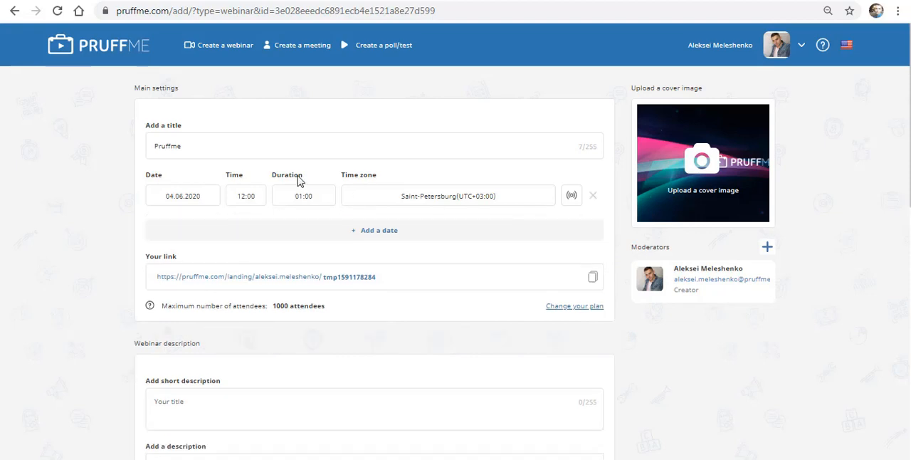
# Step: Schedule the webinar for 20.06.2020 at 13:30 with a duration of 02:00, and look through the available time zones
pyautogui.click(182, 200)
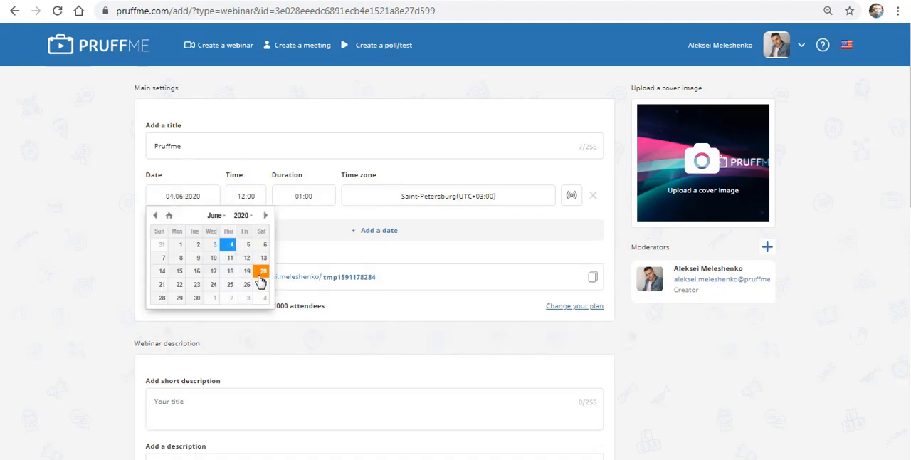
pyautogui.click(260, 267)
pyautogui.click(248, 201)
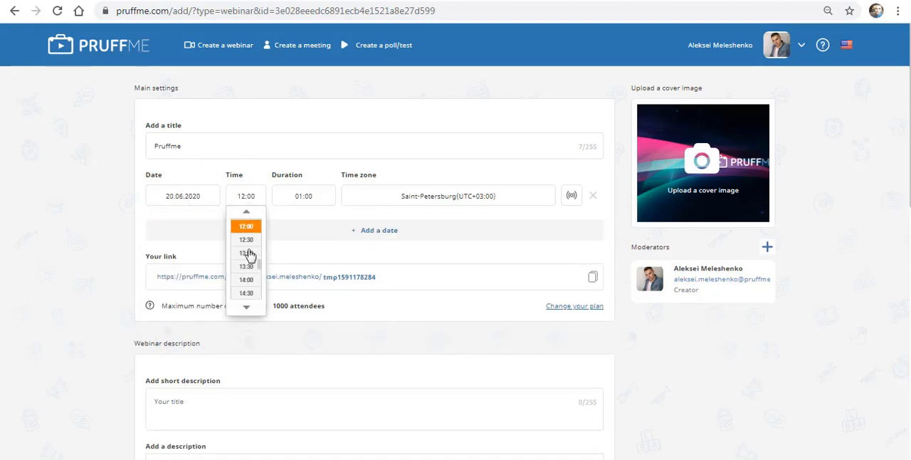
pyautogui.click(249, 269)
pyautogui.click(309, 198)
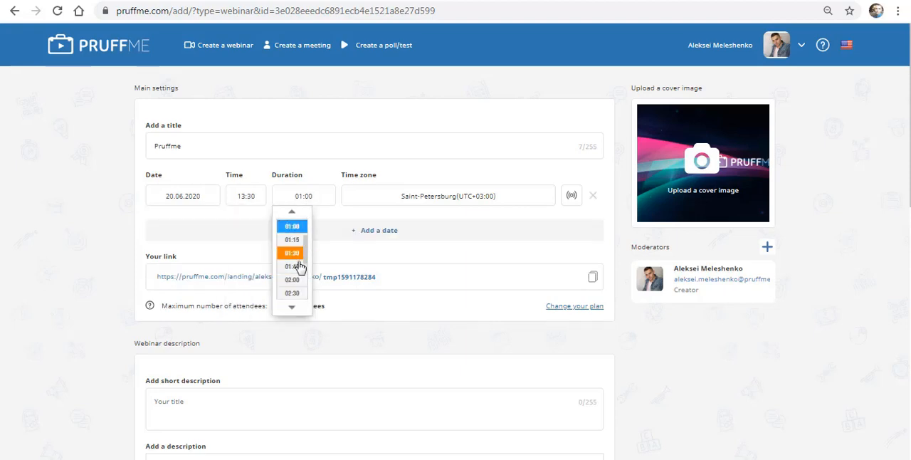
pyautogui.click(294, 281)
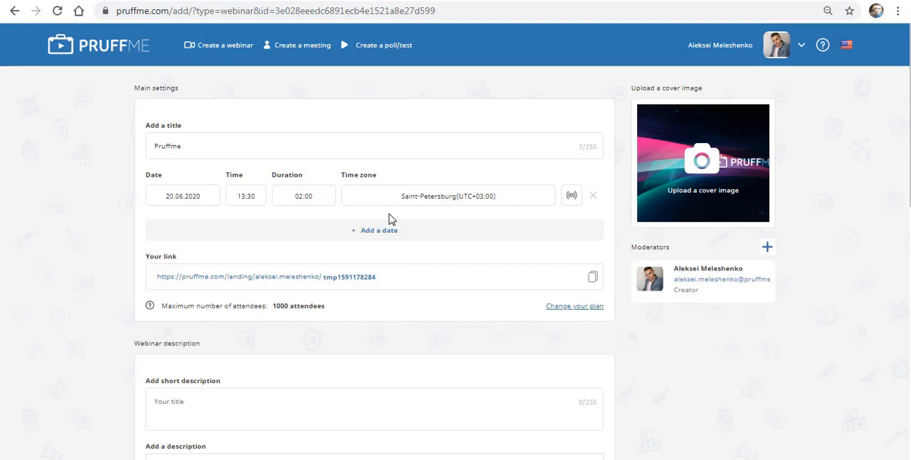
pyautogui.click(445, 206)
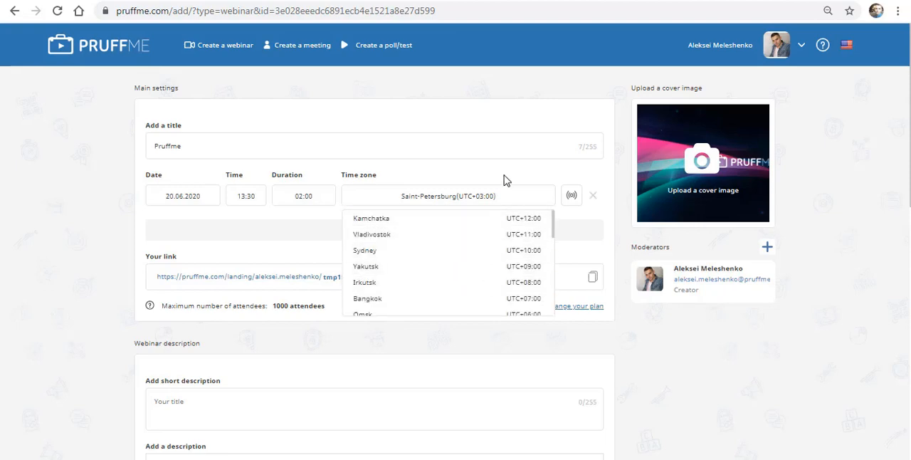
pyautogui.click(550, 188)
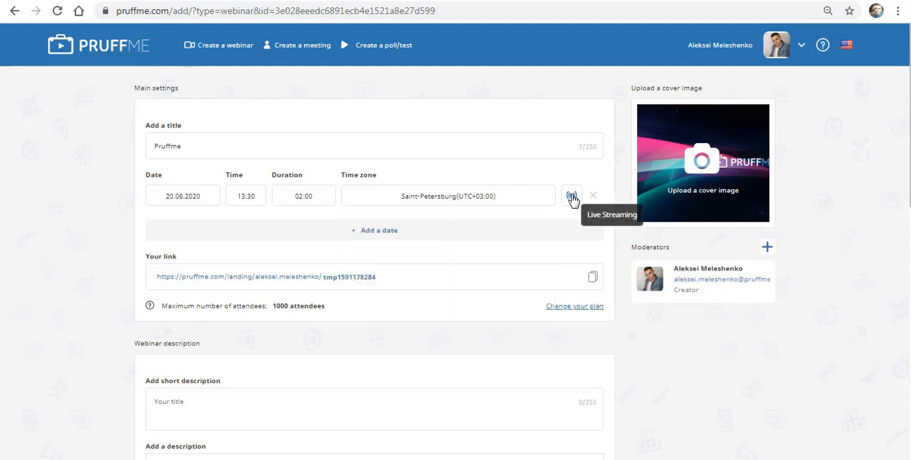
# Step: Switch the date to the automated webinar "Новый вебинар (28.05.2020)" and back to live streaming
pyautogui.click(572, 196)
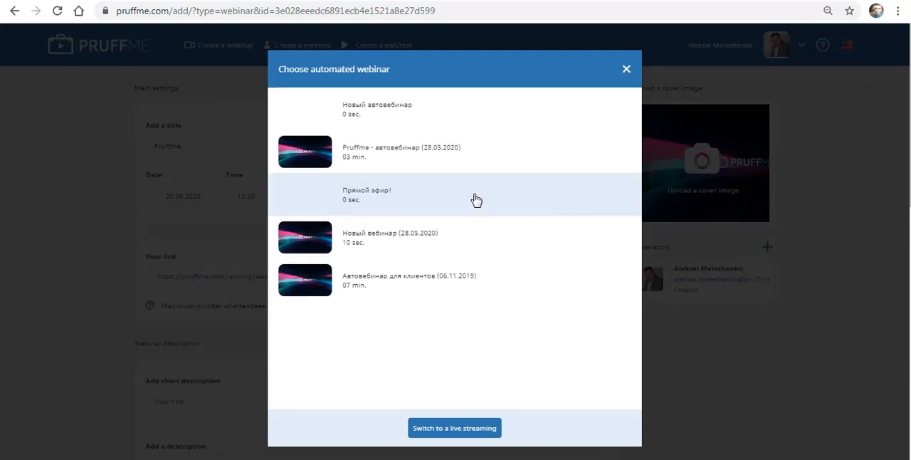
pyautogui.click(497, 238)
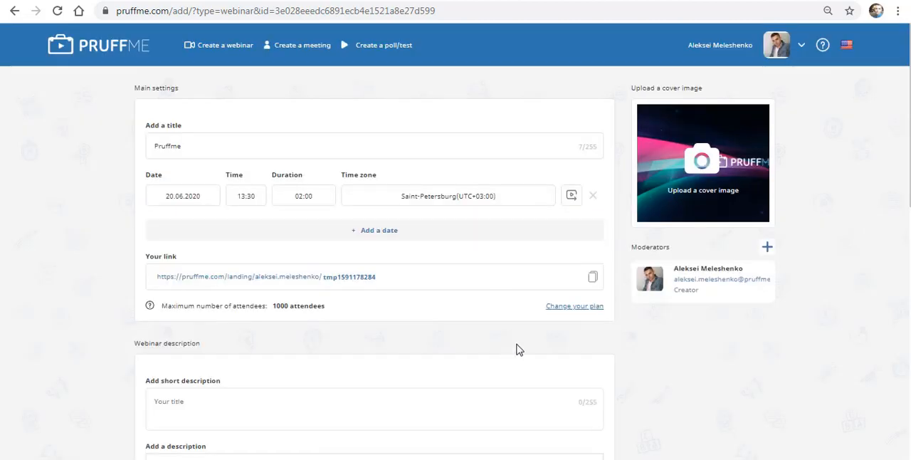
pyautogui.click(572, 199)
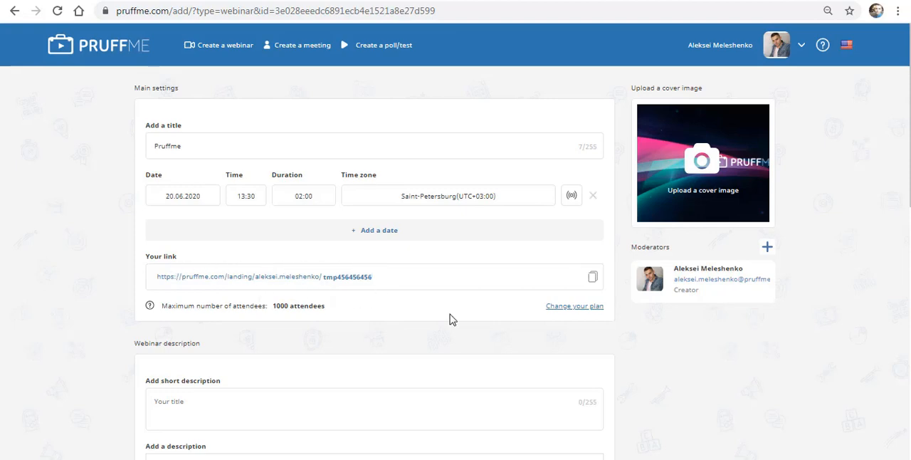
# Step: Copy the webinar link and replace its custom ending with pruffmeweb
pyautogui.click(593, 280)
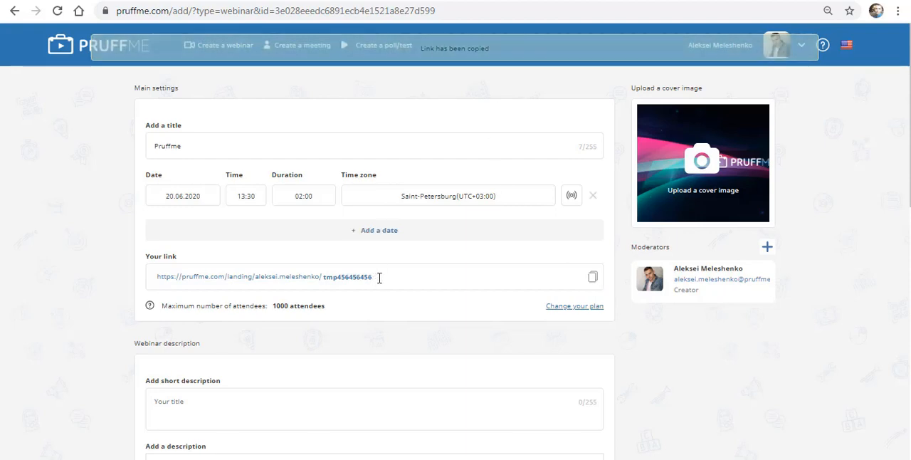
pyautogui.moveTo(378, 278); pyautogui.dragTo(312, 276)
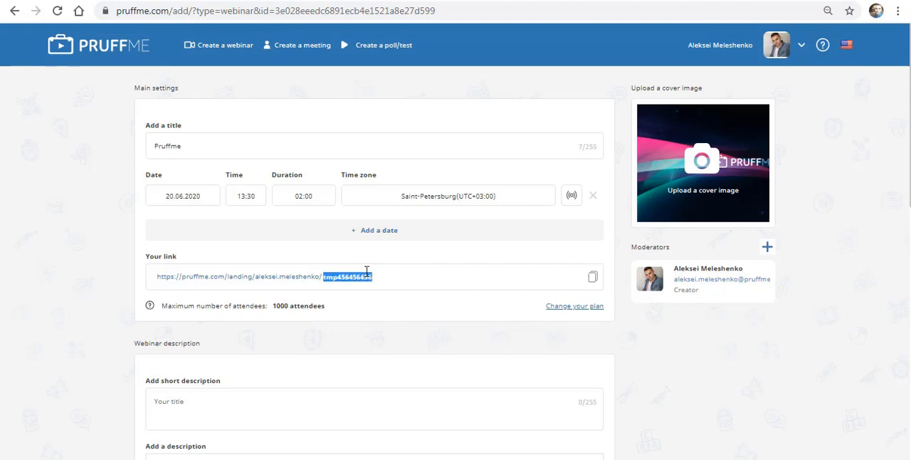
pyautogui.write('pruffmeweb')
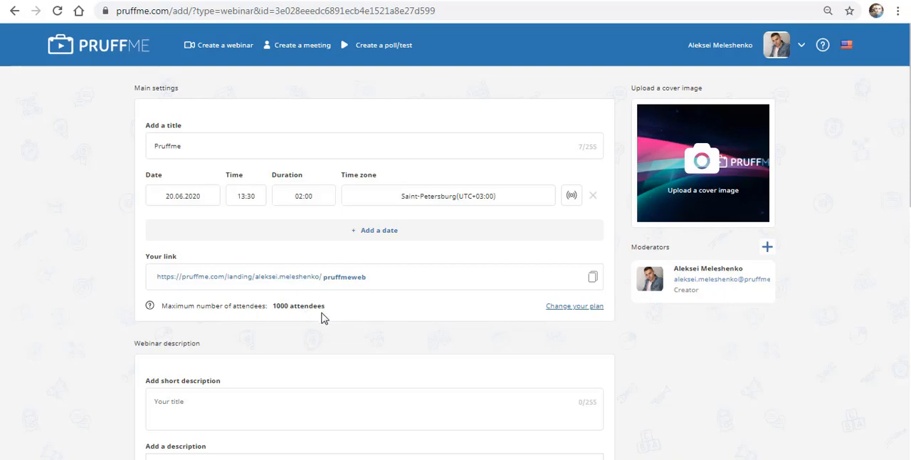
# Step: Open the options for changing the attendee plan
pyautogui.click(579, 309)
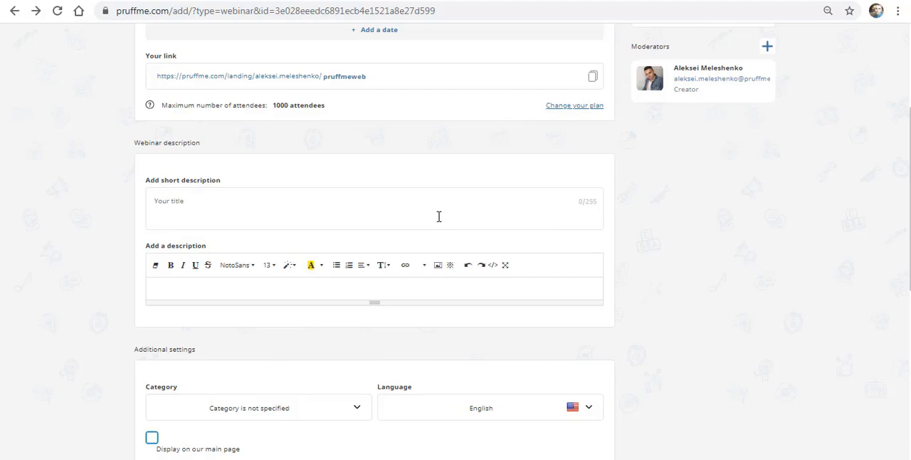
# Step: Examine the font families and font sizes offered for formatting the webinar description
pyautogui.click(343, 289)
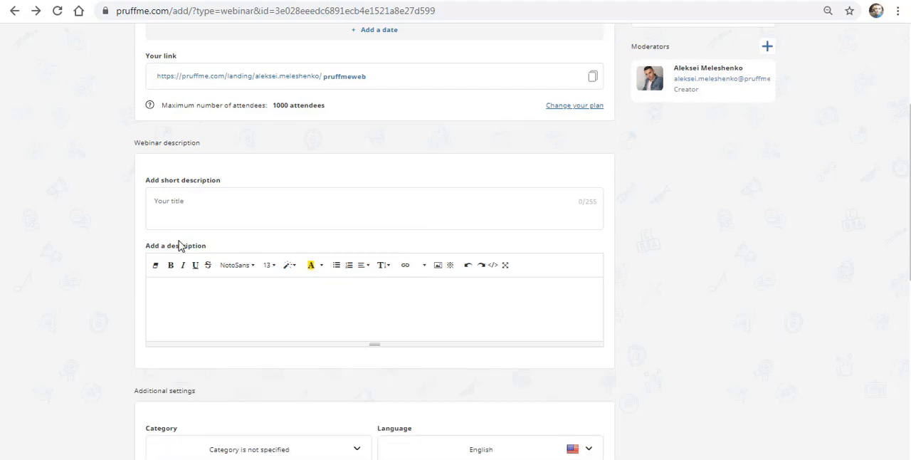
pyautogui.click(161, 284)
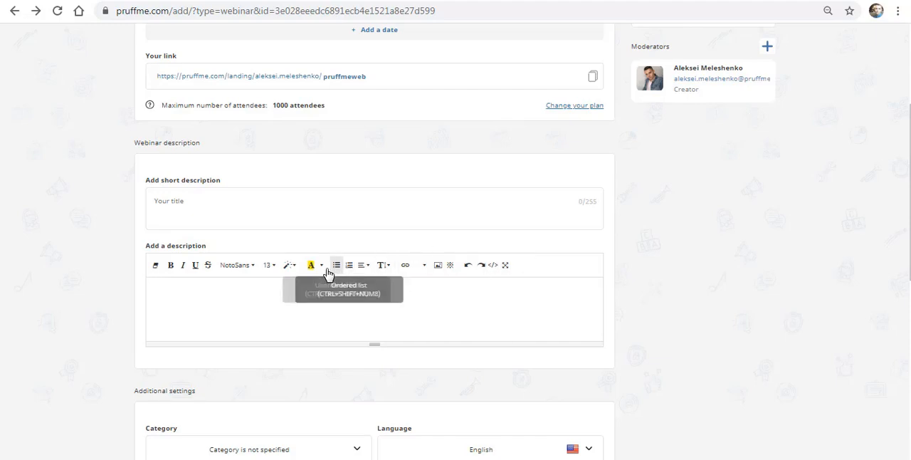
pyautogui.click(252, 265)
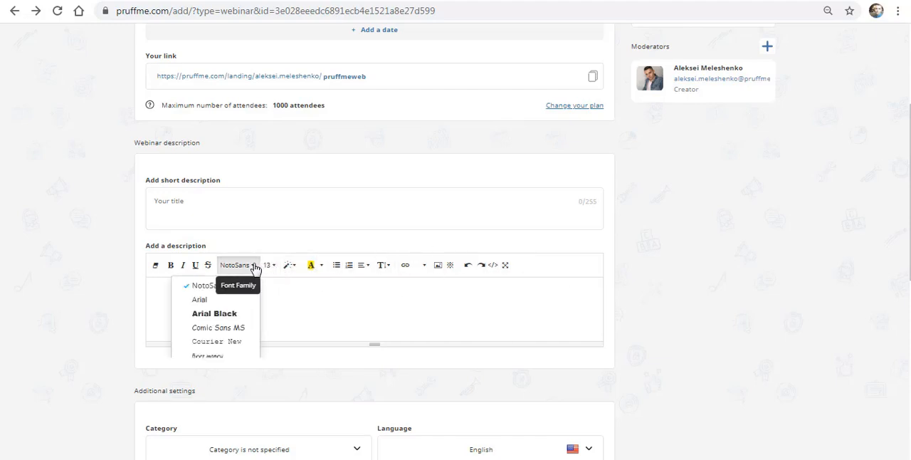
pyautogui.click(269, 266)
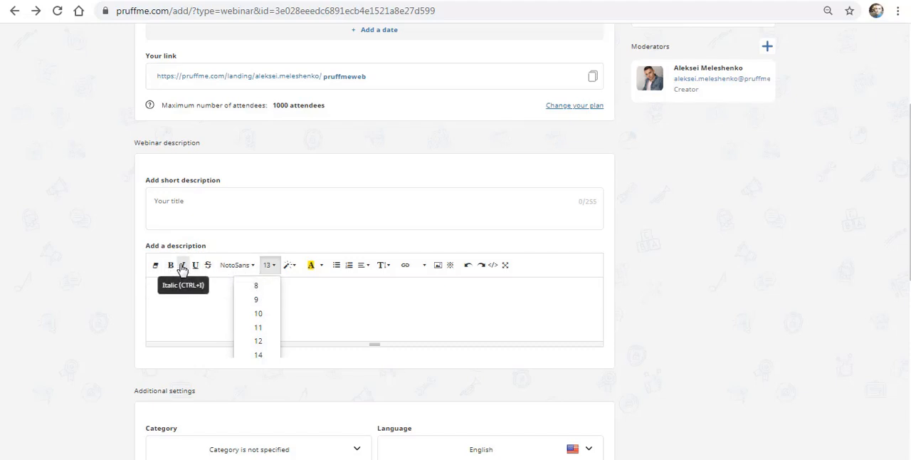
pyautogui.click(313, 292)
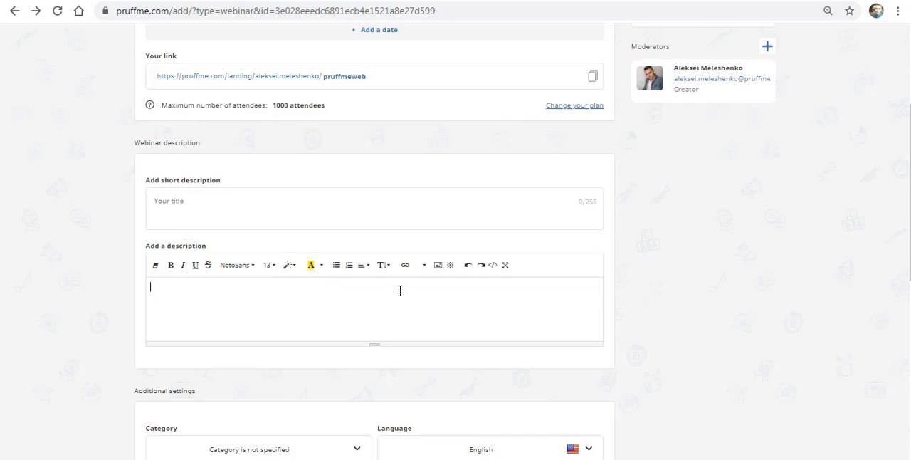
# Step: Insert a link in the description with the display text JOIN, pointing to the copied YouTube channel URL and opening in a new window
pyautogui.click(406, 269)
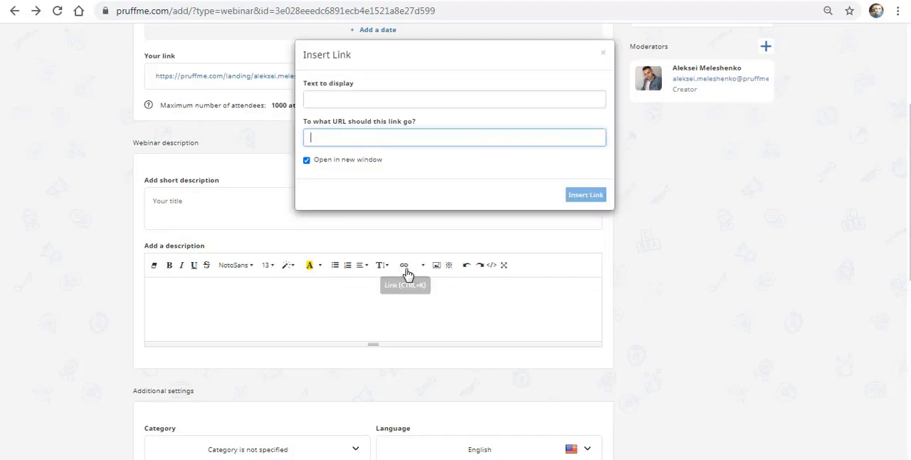
pyautogui.click(342, 98)
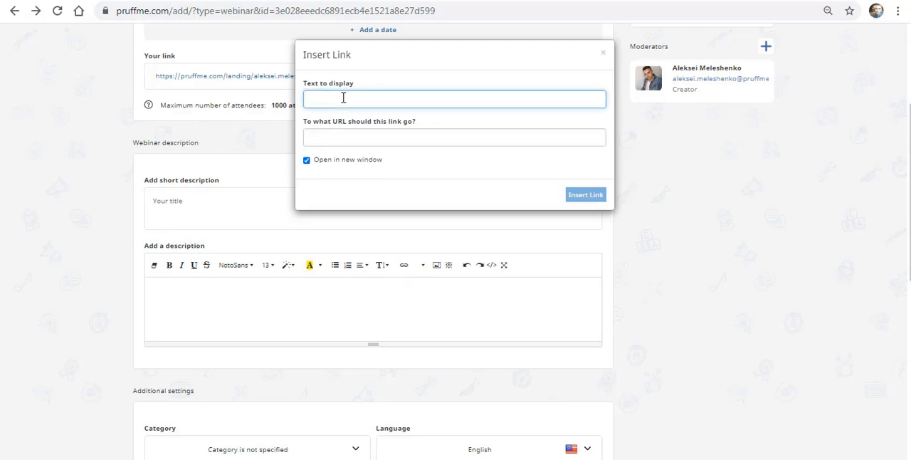
pyautogui.write('JOIN')
pyautogui.click(349, 134)
pyautogui.hotkey('ctrl', 'v')
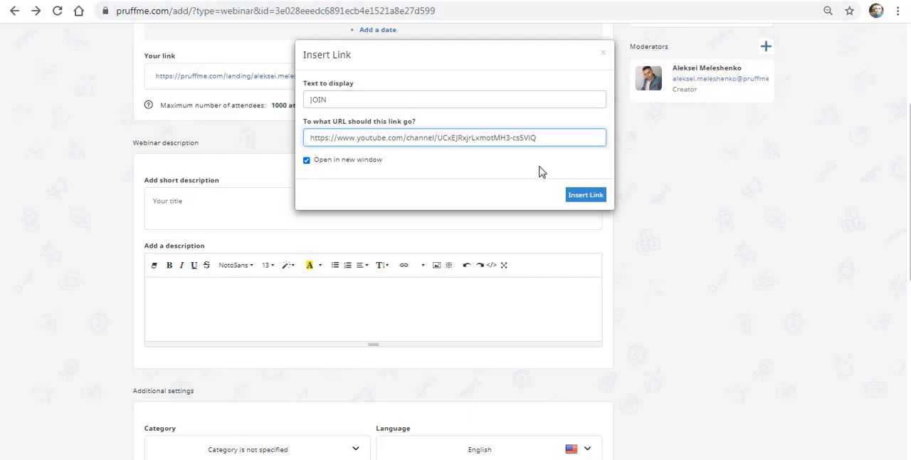
pyautogui.click(594, 196)
pyautogui.click(203, 287)
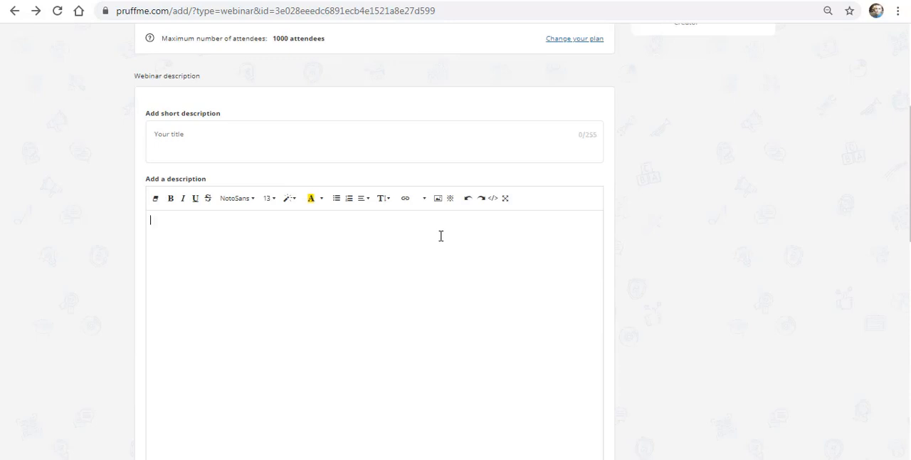
# Step: Insert the "Join us" image into the webinar description and attach the copied URL to it as an image link
pyautogui.click(438, 199)
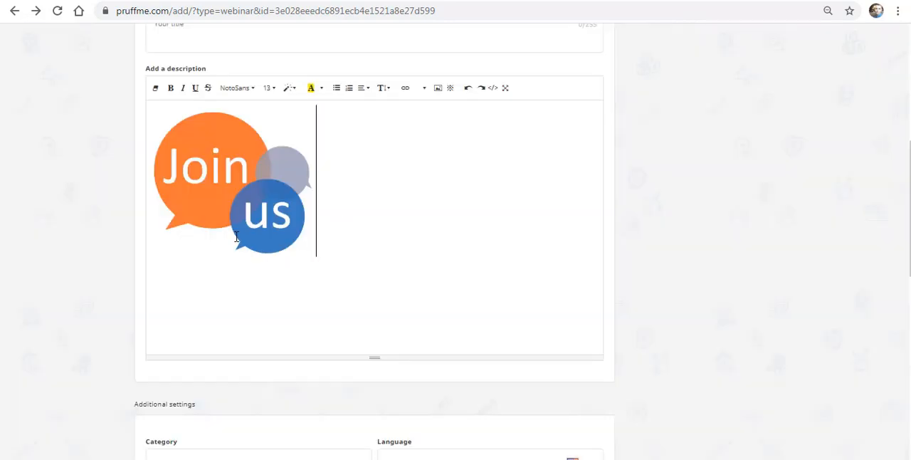
pyautogui.click(233, 211)
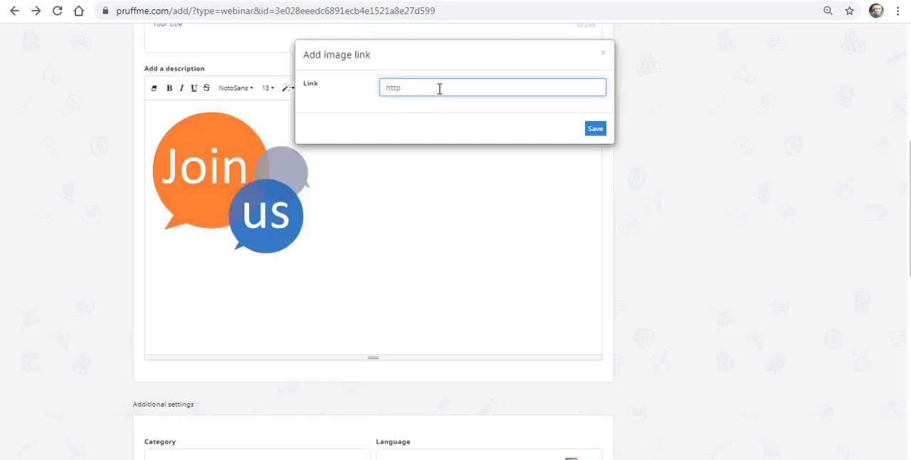
pyautogui.hotkey('ctrl', 'v')
pyautogui.click(596, 128)
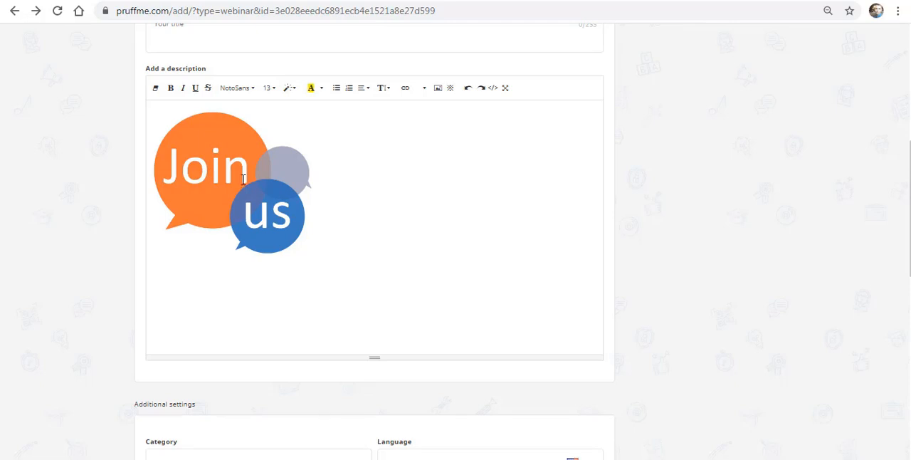
pyautogui.scroll(-4, 249, 179)
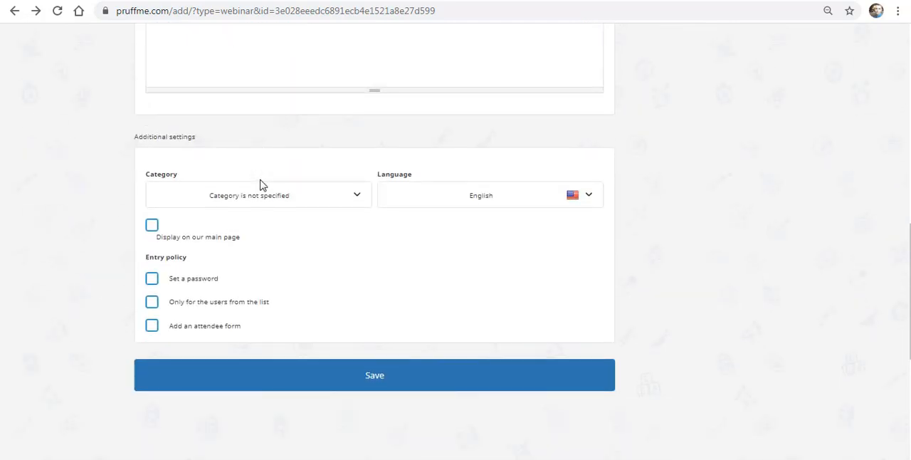
# Step: Set the webinar's category to Psychology and its language to English
pyautogui.click(305, 198)
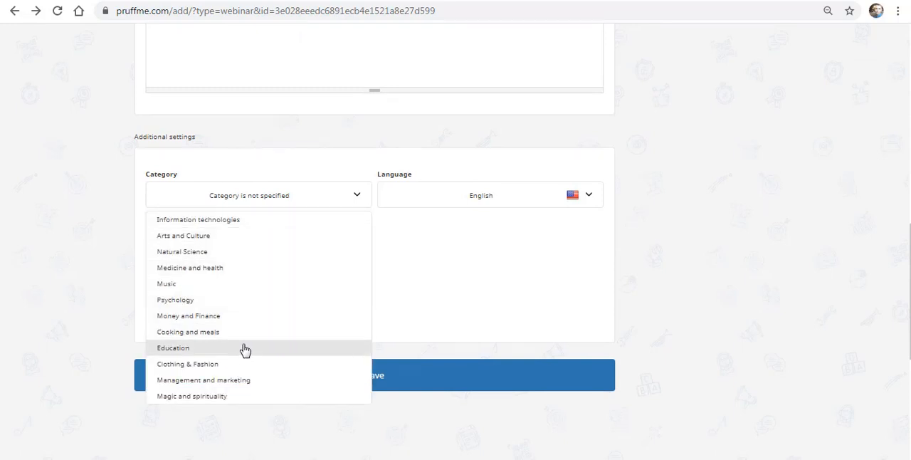
pyautogui.click(186, 300)
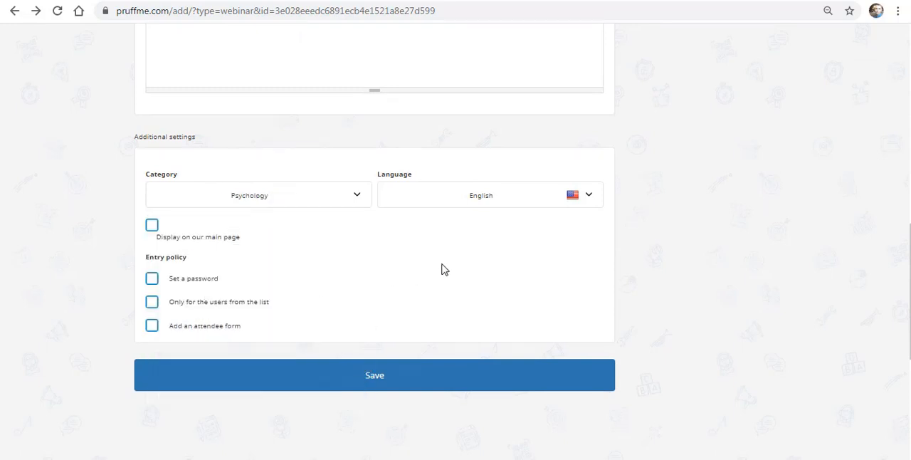
pyautogui.click(488, 202)
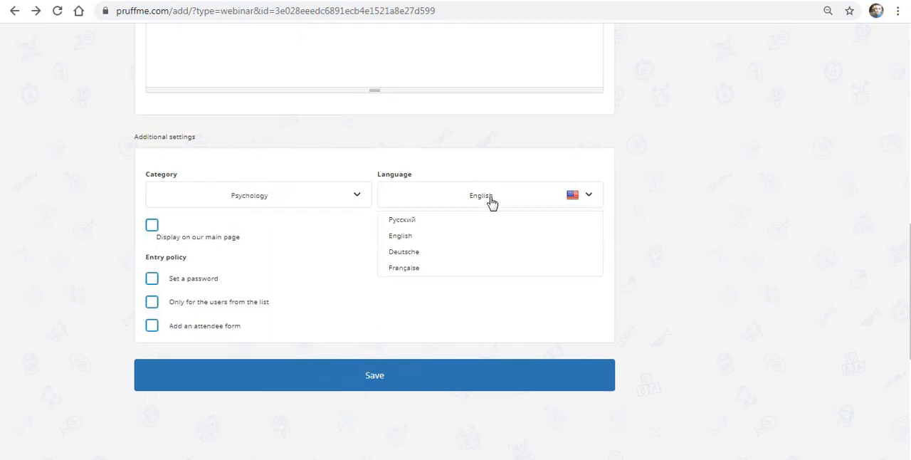
pyautogui.click(456, 239)
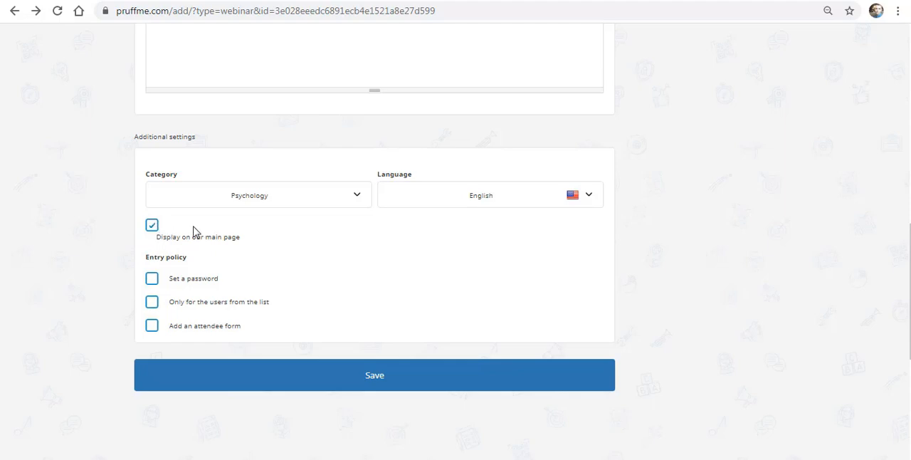
# Step: Examine the short description field and the webinar categories and listings on the Pruffme main page
pyautogui.scroll(6, 177, 277)
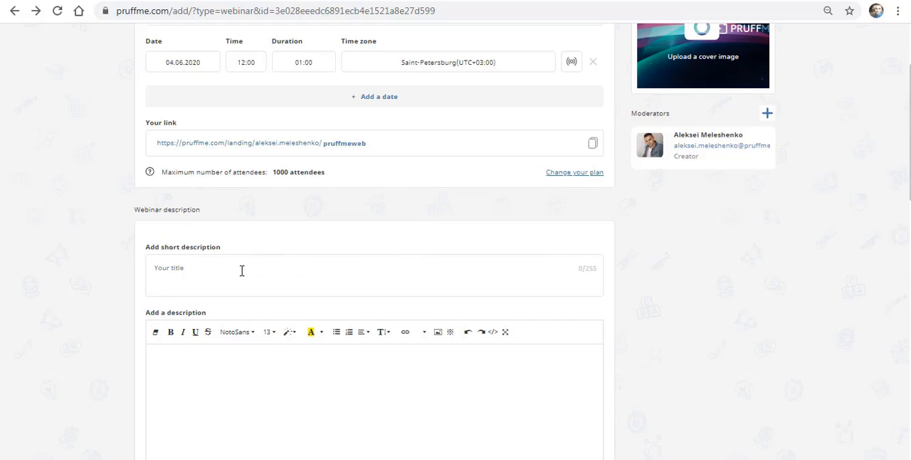
pyautogui.scroll(-5, 241, 270)
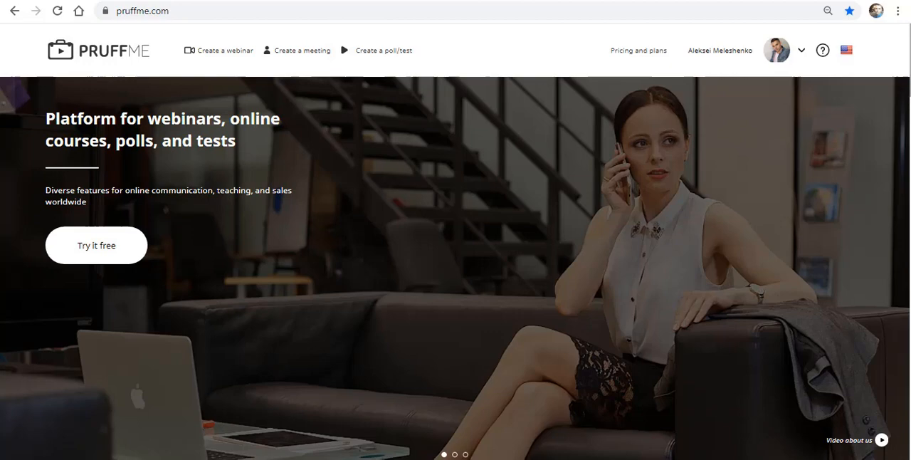
pyautogui.scroll(-3, 455, 241)
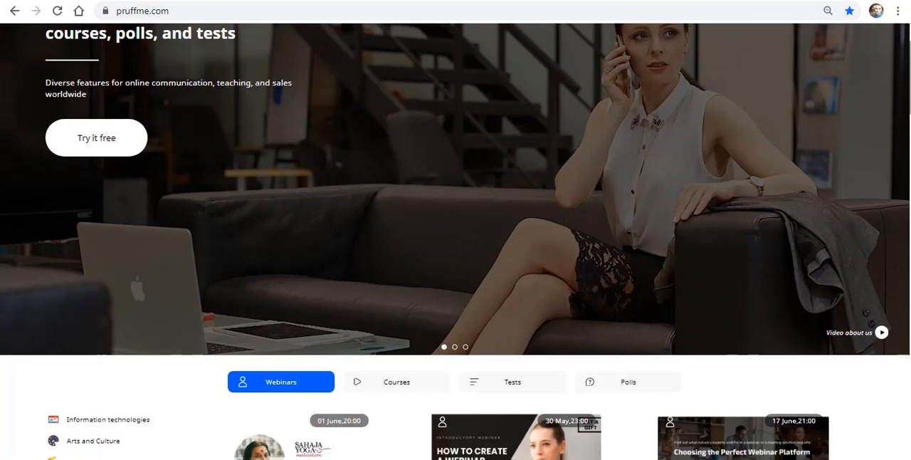
pyautogui.scroll(-4, 456, 241)
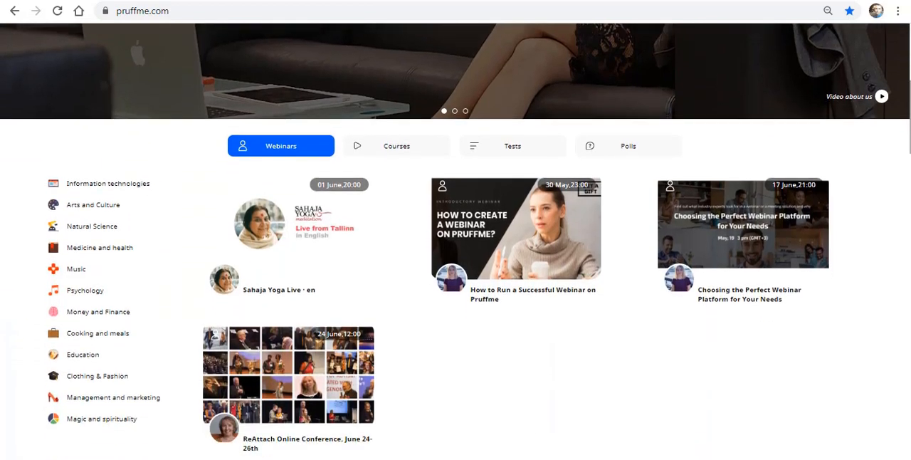
pyautogui.scroll(-1, 456, 241)
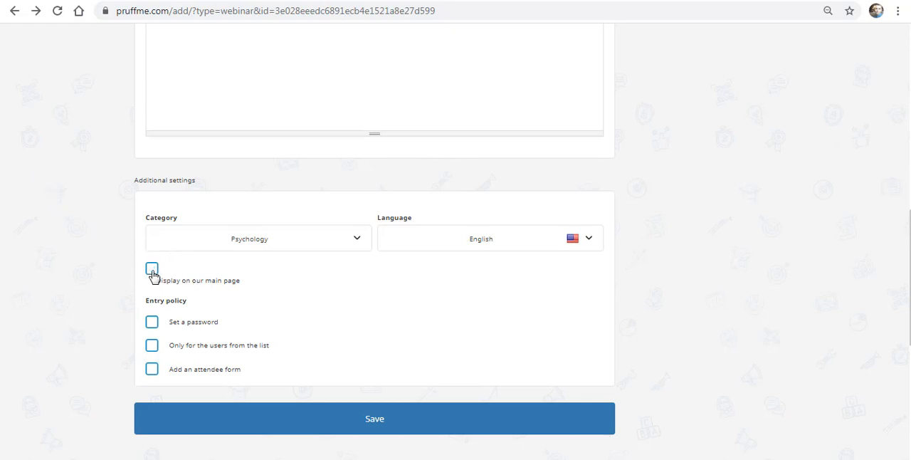
# Step: Try the password entry policy by generating a random webinar password, and switch the policy off again
pyautogui.scroll(-1, 214, 284)
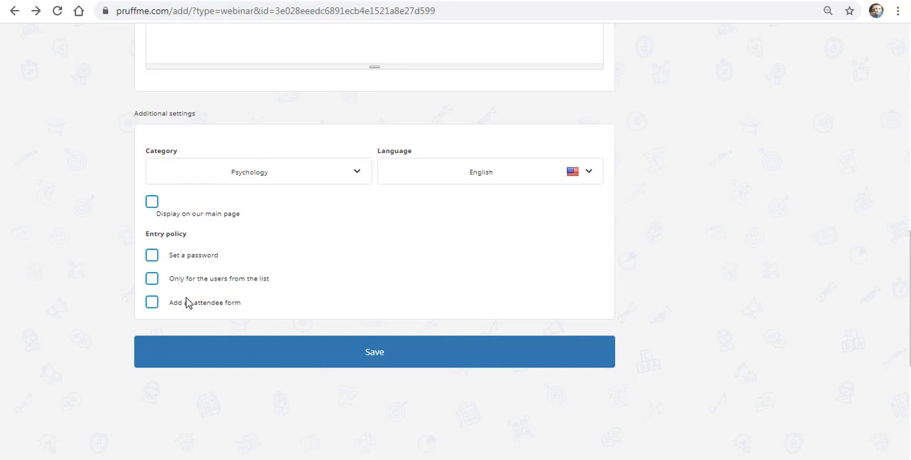
pyautogui.click(155, 256)
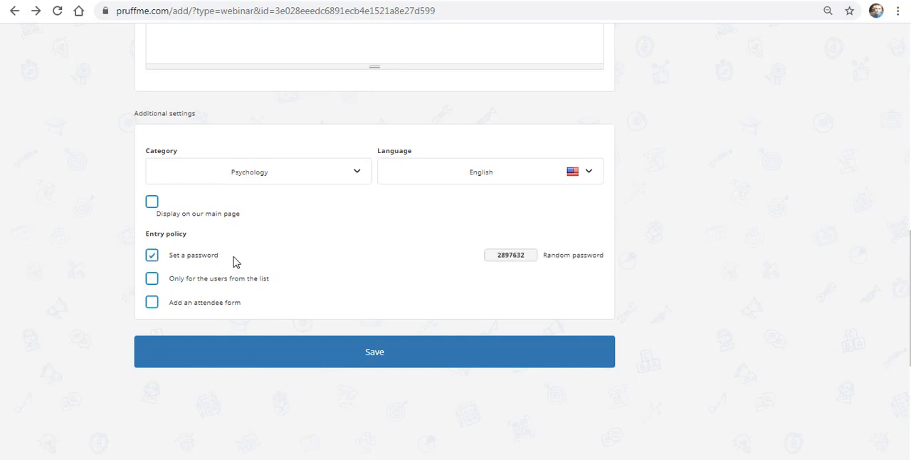
pyautogui.click(569, 264)
pyautogui.click(297, 258)
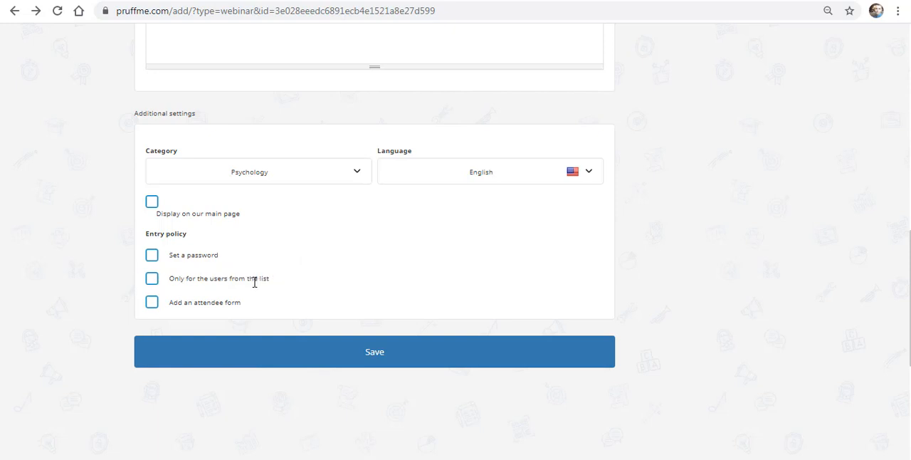
# Step: Restrict entry to users from the list and save the copied participant e-mail in the New webinar attendee list
pyautogui.click(152, 281)
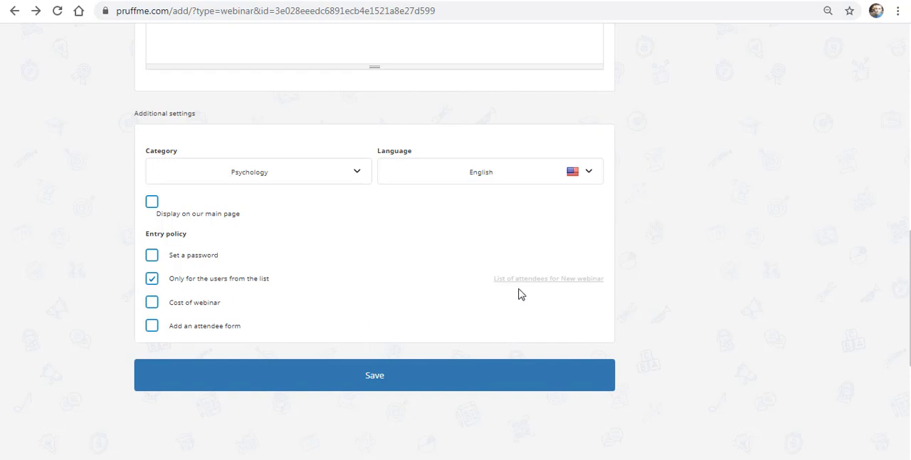
pyautogui.click(559, 283)
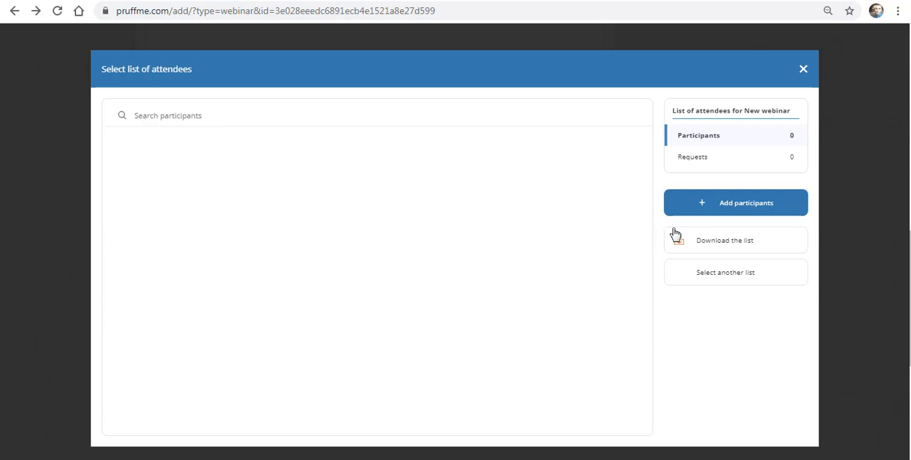
pyautogui.click(737, 207)
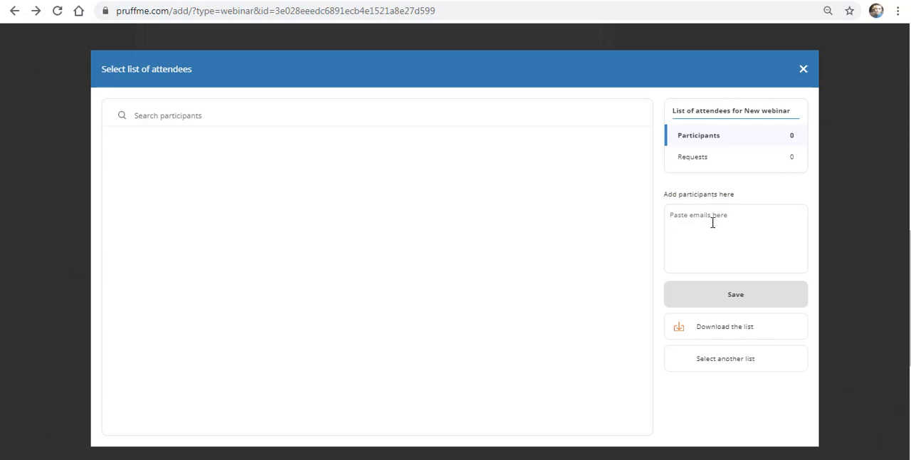
pyautogui.hotkey('ctrl', 'v')
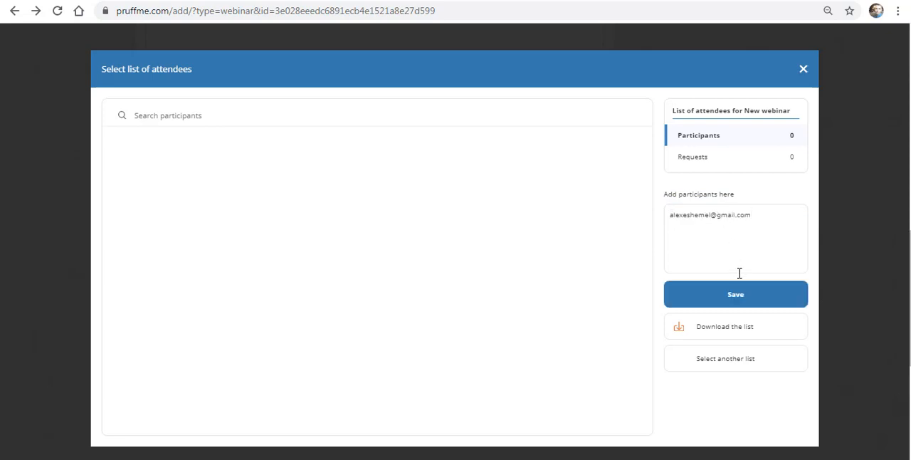
pyautogui.click(750, 304)
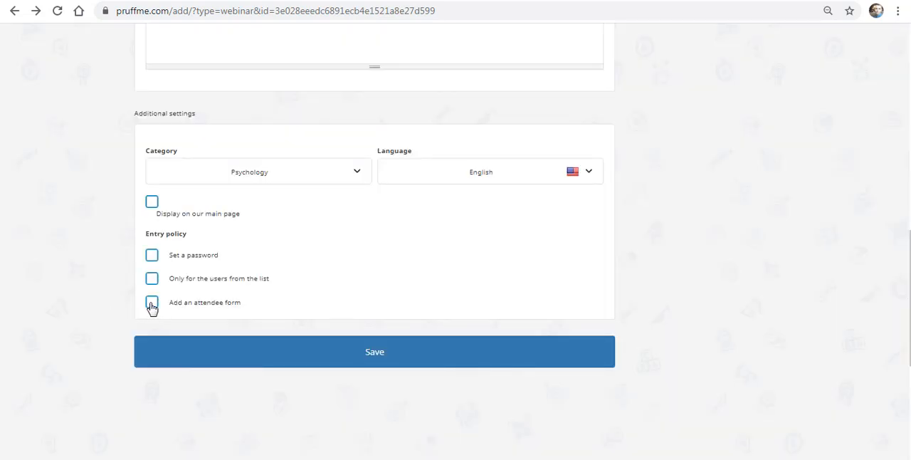
# Step: Add an attendee form to the webinar with E-mail as the second question
pyautogui.click(151, 305)
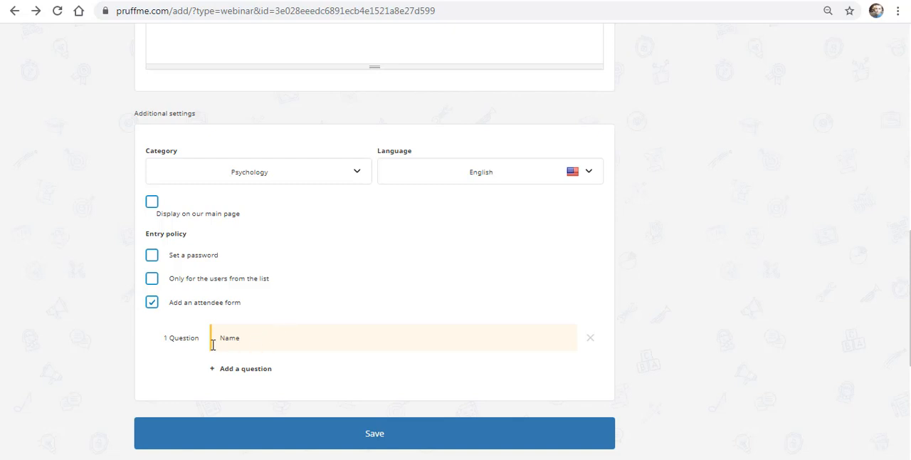
pyautogui.click(243, 370)
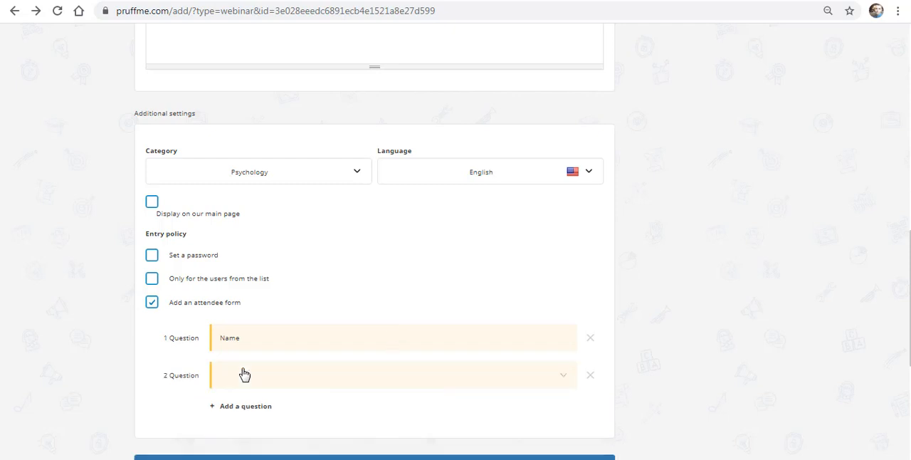
pyautogui.click(562, 384)
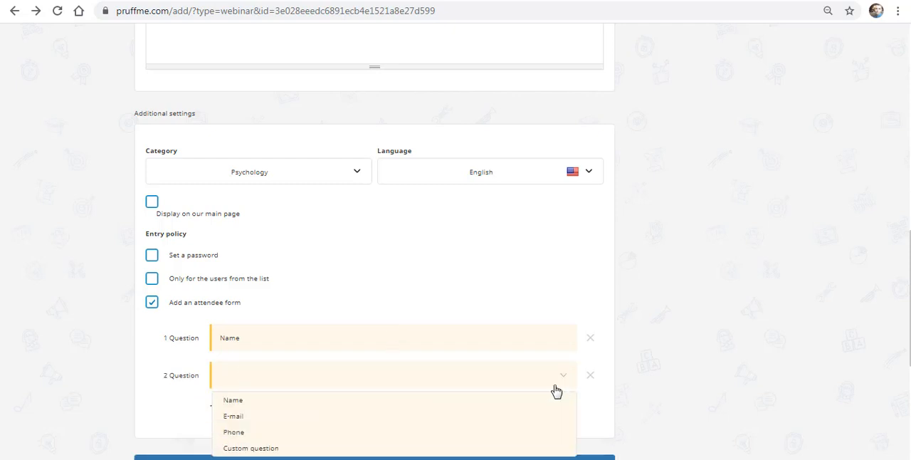
pyautogui.click(392, 421)
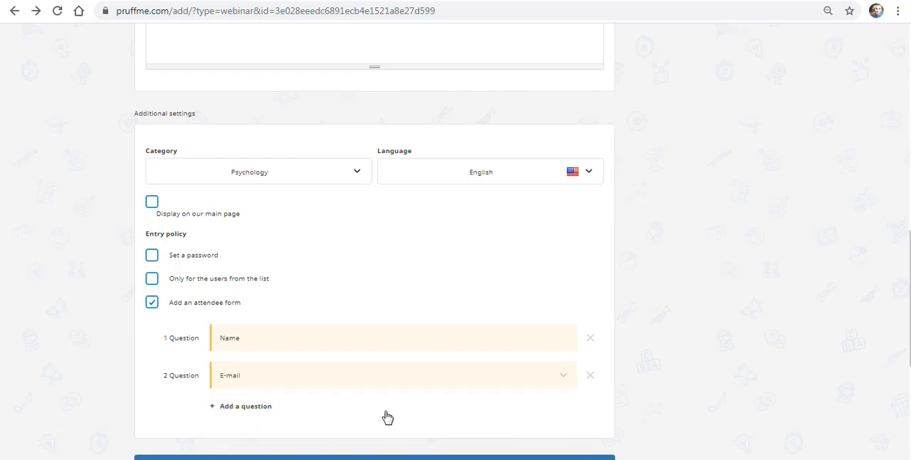
# Step: Replace the webinar's cover image with the orange and crimson mandala picture from the uploaded pictures
pyautogui.scroll(10, 387, 417)
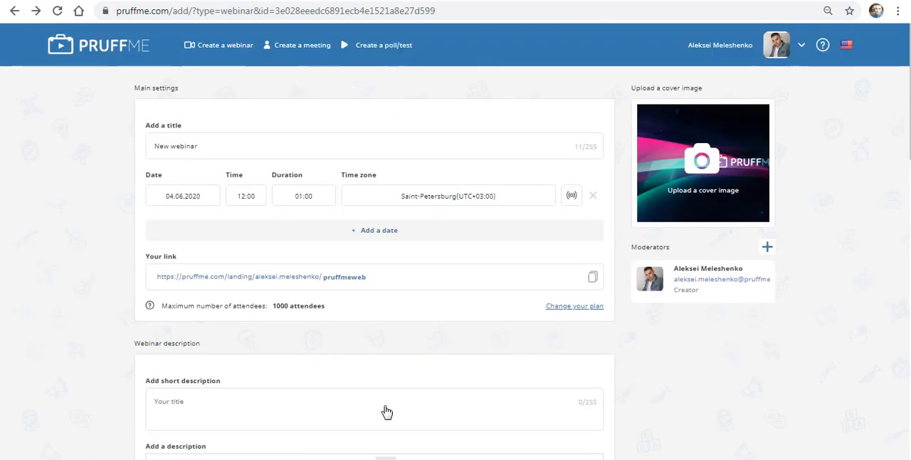
pyautogui.click(706, 196)
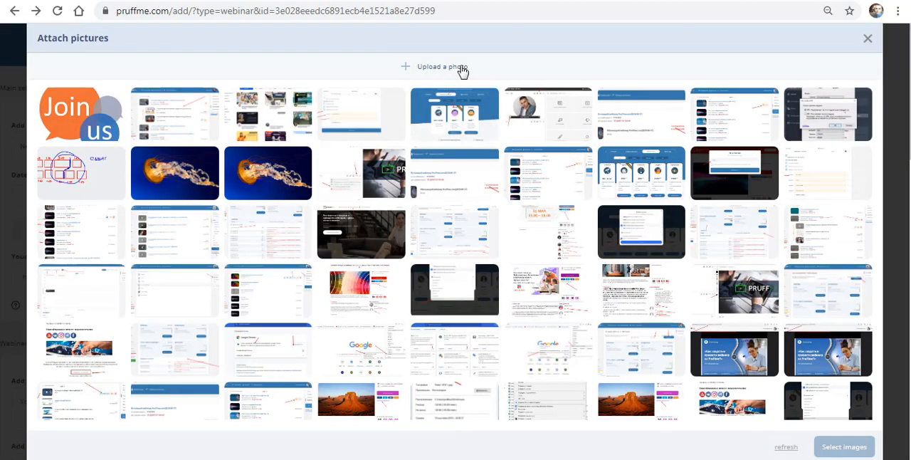
pyautogui.click(462, 69)
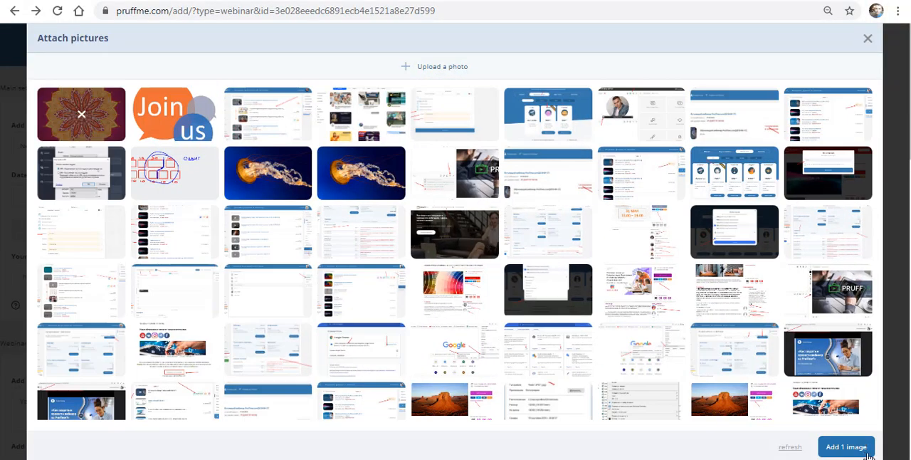
pyautogui.click(847, 446)
pyautogui.click(863, 426)
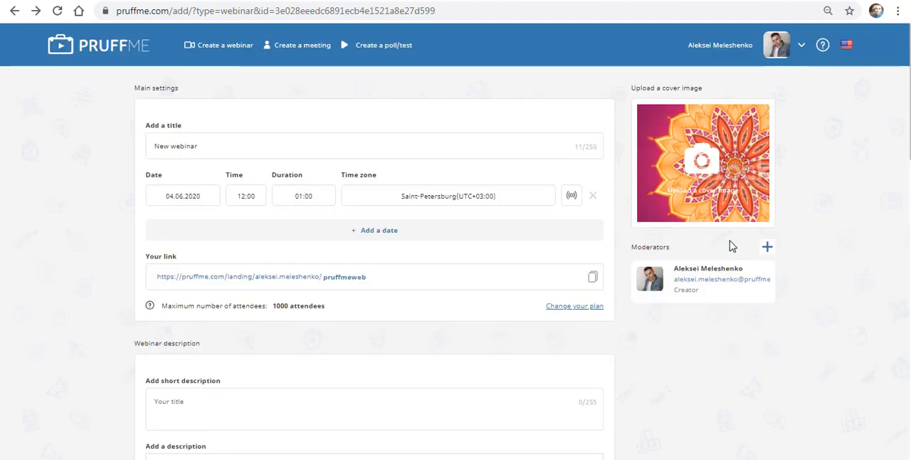
# Step: Invite a new moderator by e-mail address and add them to the webinar's moderators
pyautogui.click(768, 250)
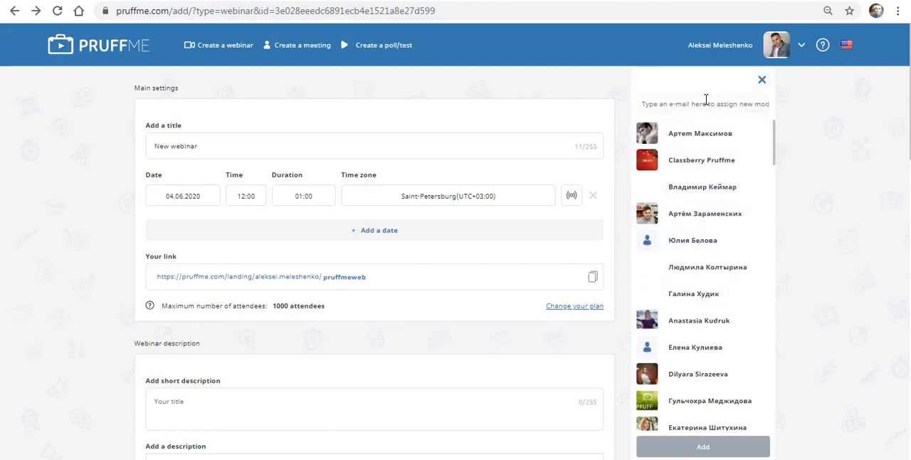
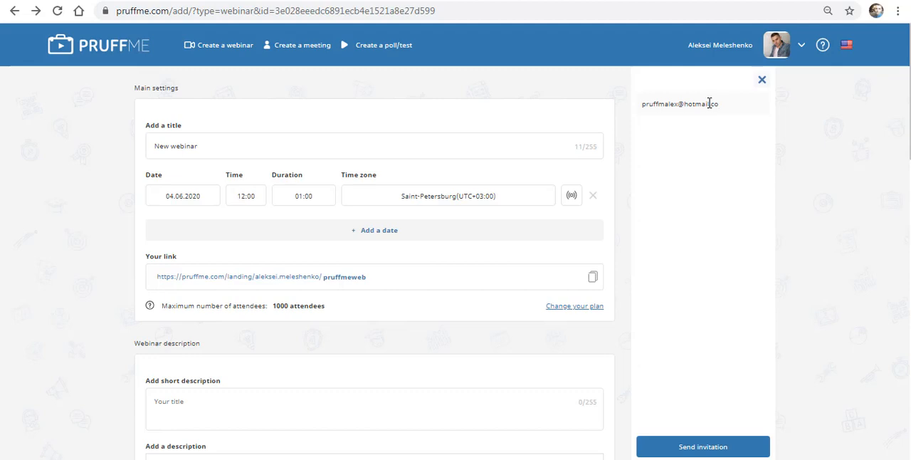
pyautogui.click(726, 451)
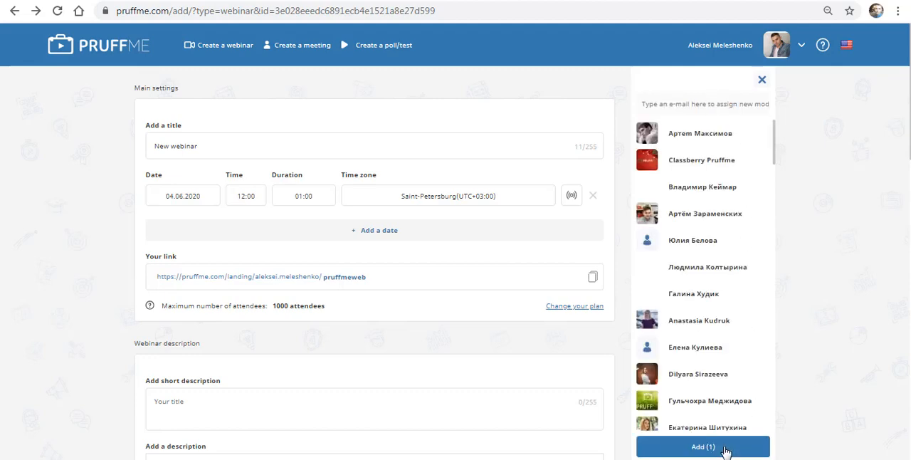
pyautogui.click(725, 447)
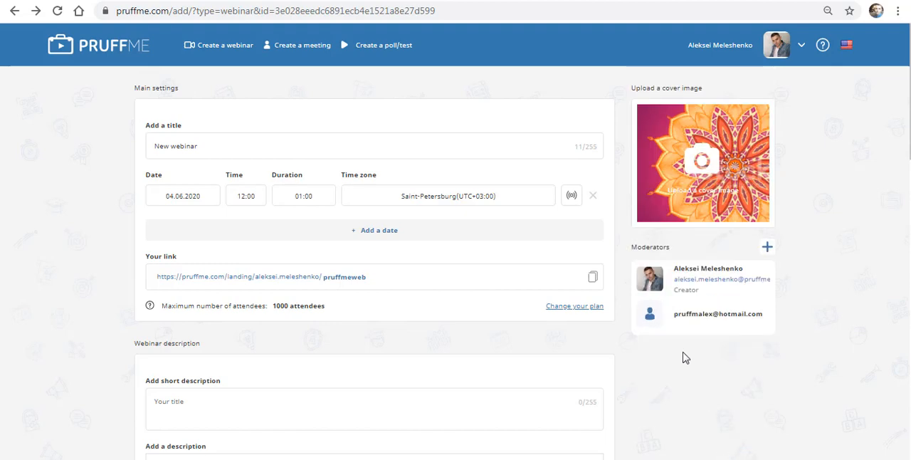
pyautogui.moveTo(743, 314)
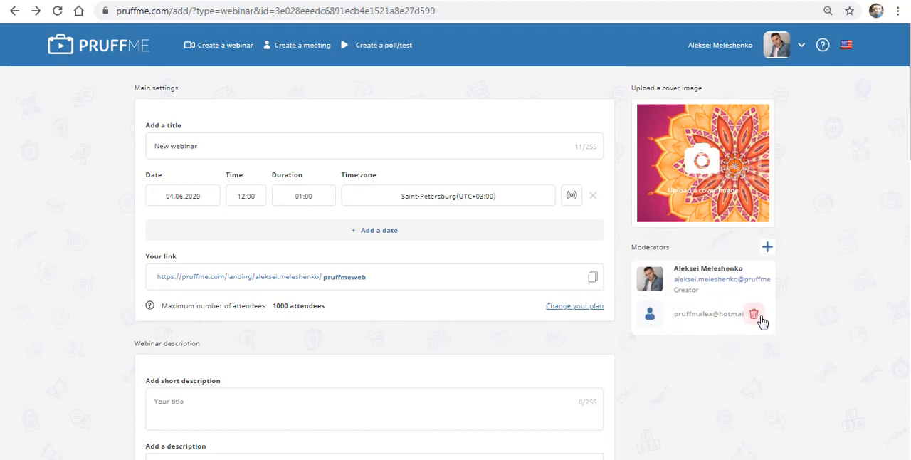